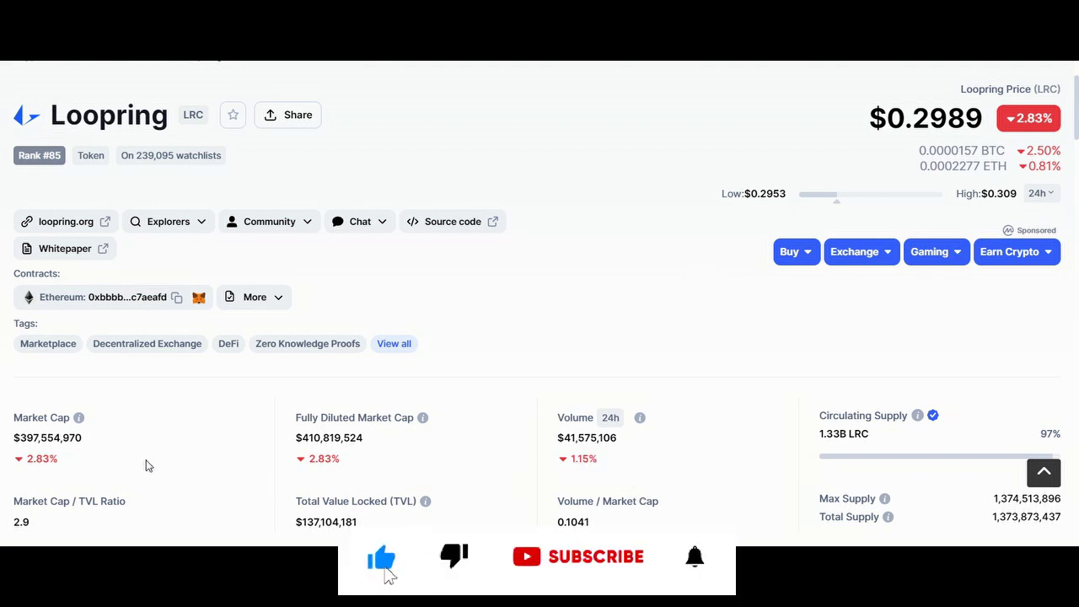
Step: Review Loopring's market cap, then frame the recent LRCUSDT daily candles against the descending trendline and Fibonacci levels
{"action": "left_click", "coordinate": [81, 459]}
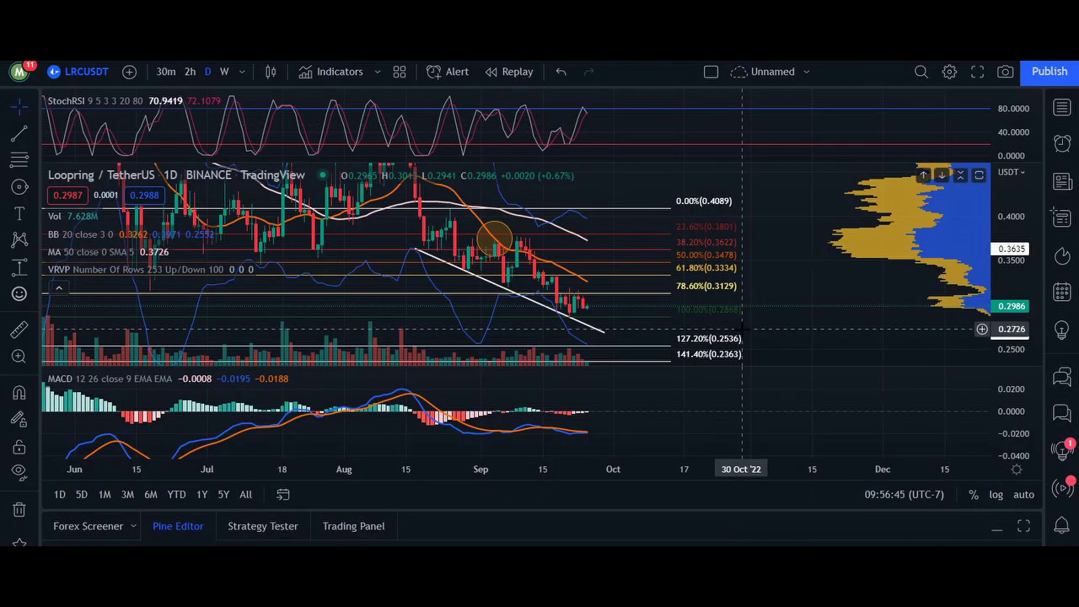
{"action": "scroll", "coordinate": [912, 321], "scroll_direction": "down", "scroll_amount": 3}
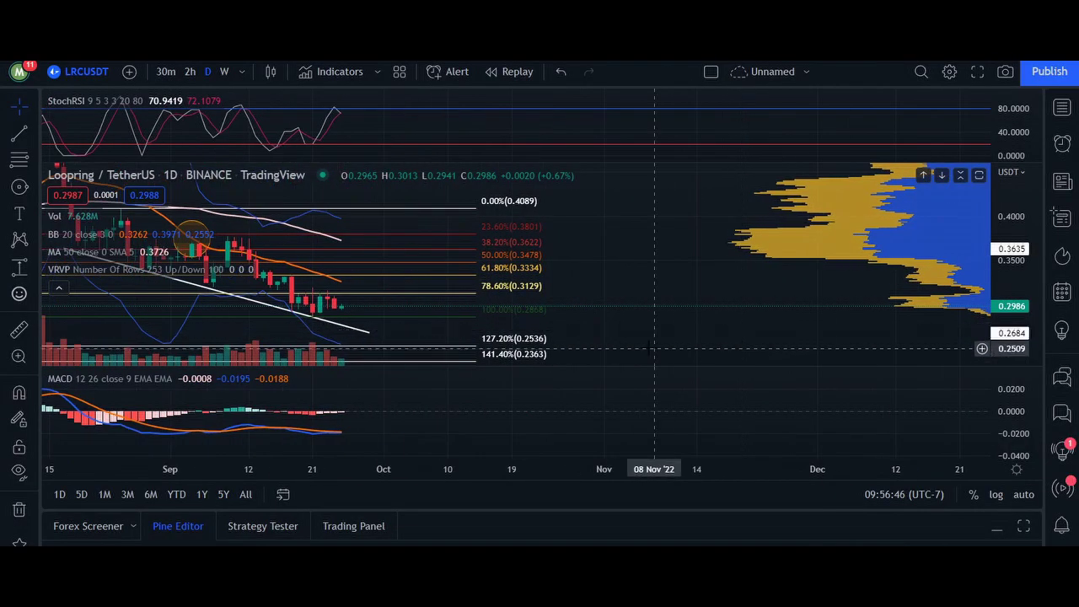
{"action": "left_click_drag", "start_coordinate": [913, 320], "coordinate": [933, 336]}
{"action": "left_click_drag", "start_coordinate": [1005, 352], "coordinate": [1006, 324]}
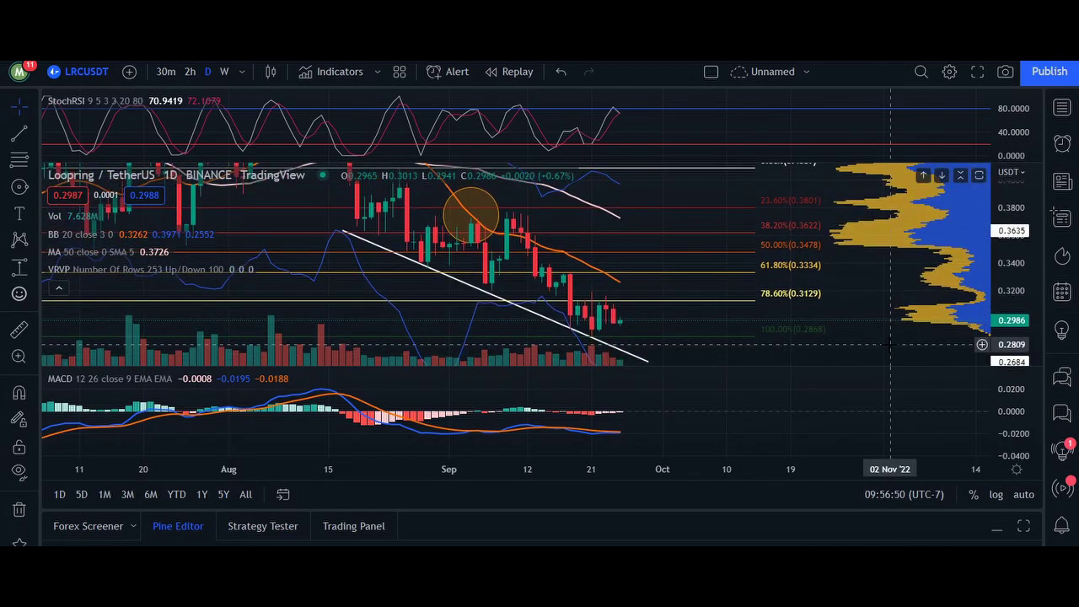
{"action": "left_click_drag", "start_coordinate": [855, 302], "coordinate": [865, 317]}
{"action": "left_click_drag", "start_coordinate": [1015, 237], "coordinate": [1017, 295]}
{"action": "left_click_drag", "start_coordinate": [704, 197], "coordinate": [721, 217]}
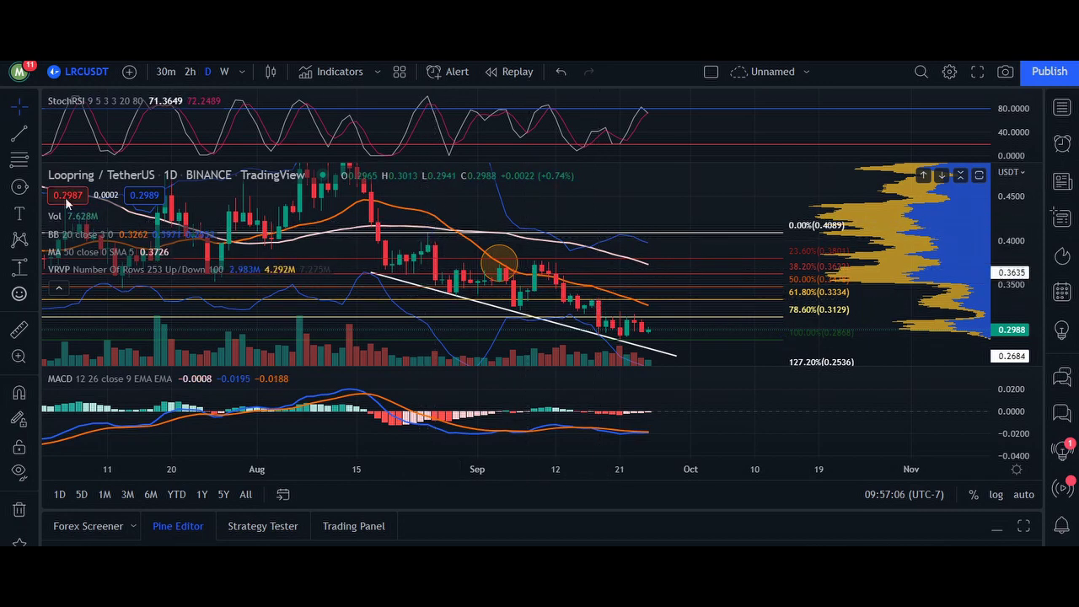
Step: Trace the LRCUSDT price swings from mid-August to 25 September with a freehand pink Brush line 2px thick
{"action": "left_click", "coordinate": [34, 187]}
{"action": "left_click", "coordinate": [51, 193]}
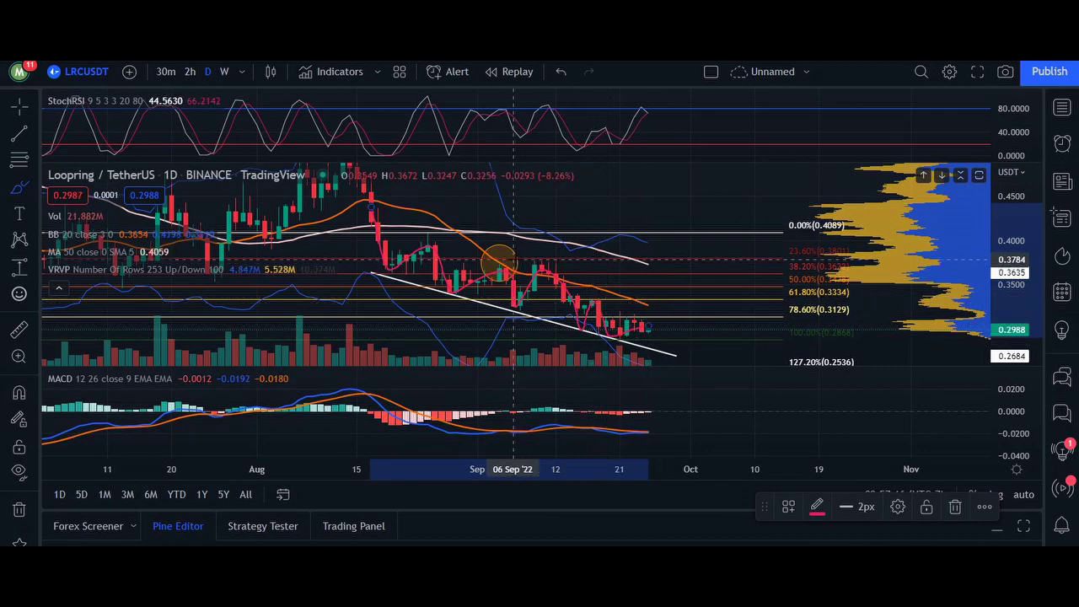
{"action": "scroll", "coordinate": [515, 252], "scroll_direction": "up", "scroll_amount": 4}
{"action": "left_click", "coordinate": [20, 108]}
Step: Examine the August and September daily candles against the orange Bollinger midline, the Fibonacci levels and the descending trendline
{"action": "left_click_drag", "start_coordinate": [402, 223], "coordinate": [555, 217]}
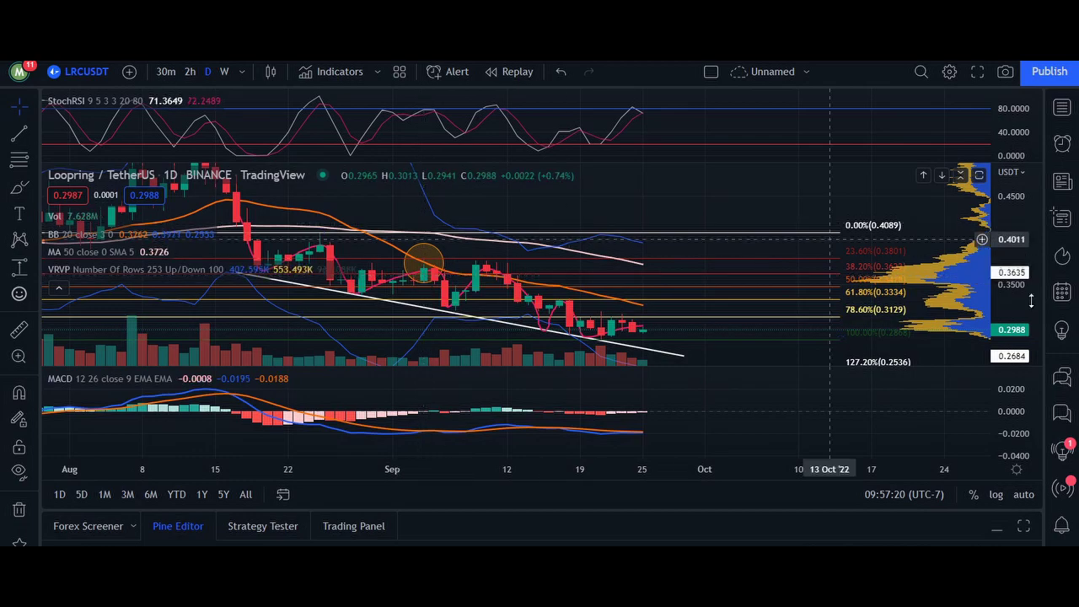
{"action": "left_click_drag", "start_coordinate": [1019, 357], "coordinate": [1015, 282]}
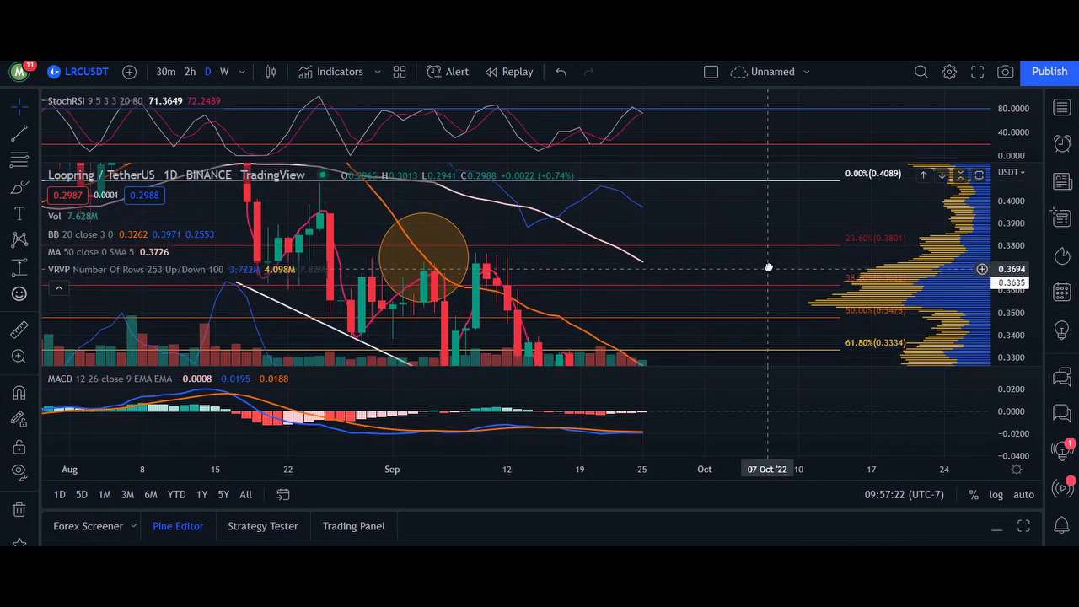
{"action": "left_click_drag", "start_coordinate": [766, 267], "coordinate": [788, 230]}
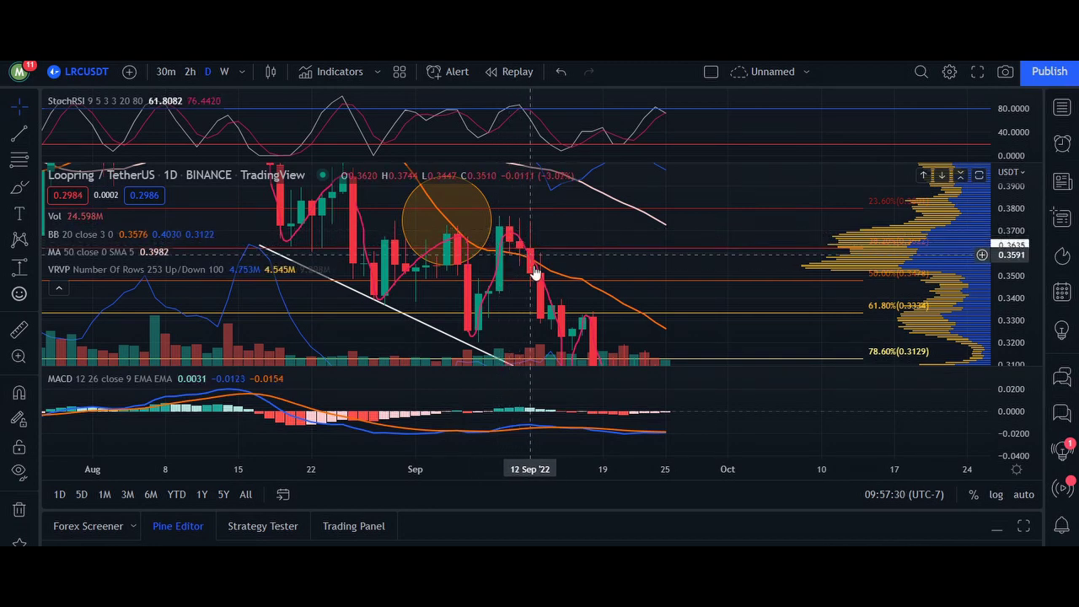
{"action": "left_click_drag", "start_coordinate": [635, 270], "coordinate": [622, 241]}
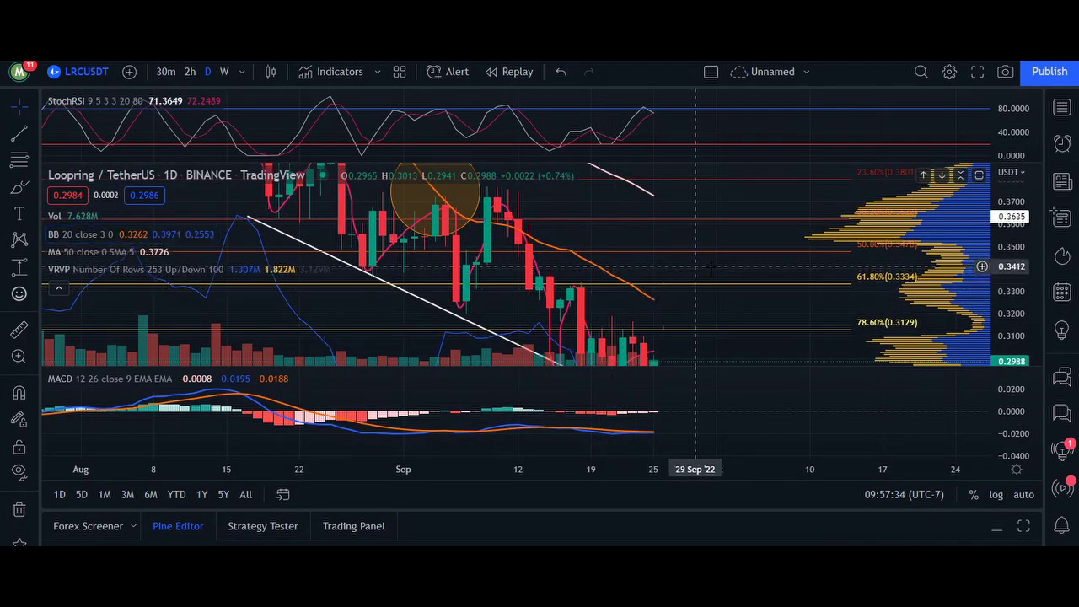
{"action": "left_click_drag", "start_coordinate": [1022, 218], "coordinate": [1021, 295]}
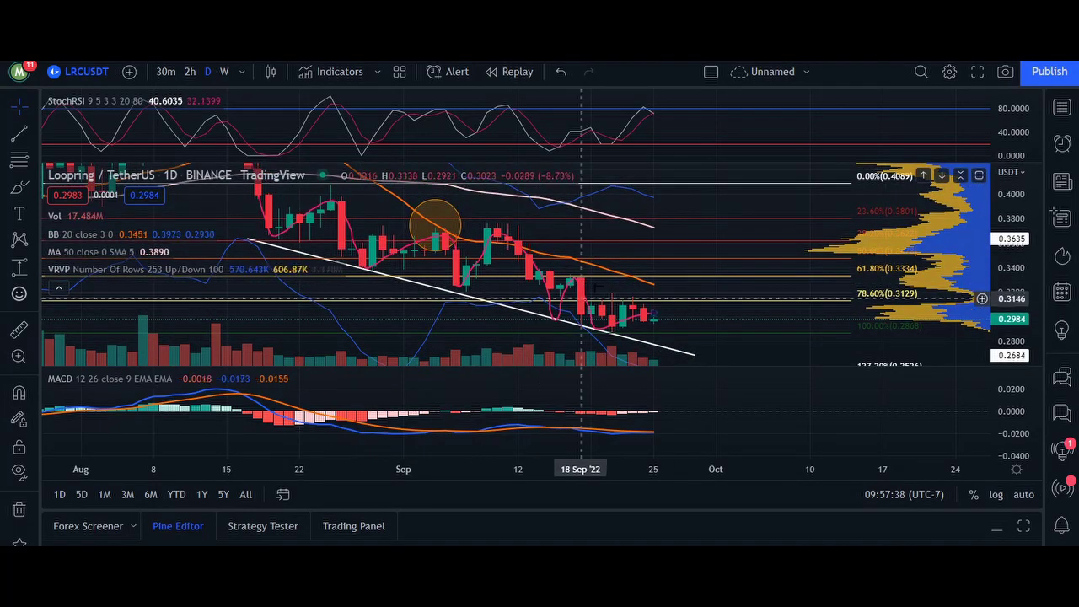
{"action": "left_click_drag", "start_coordinate": [1012, 332], "coordinate": [1005, 288]}
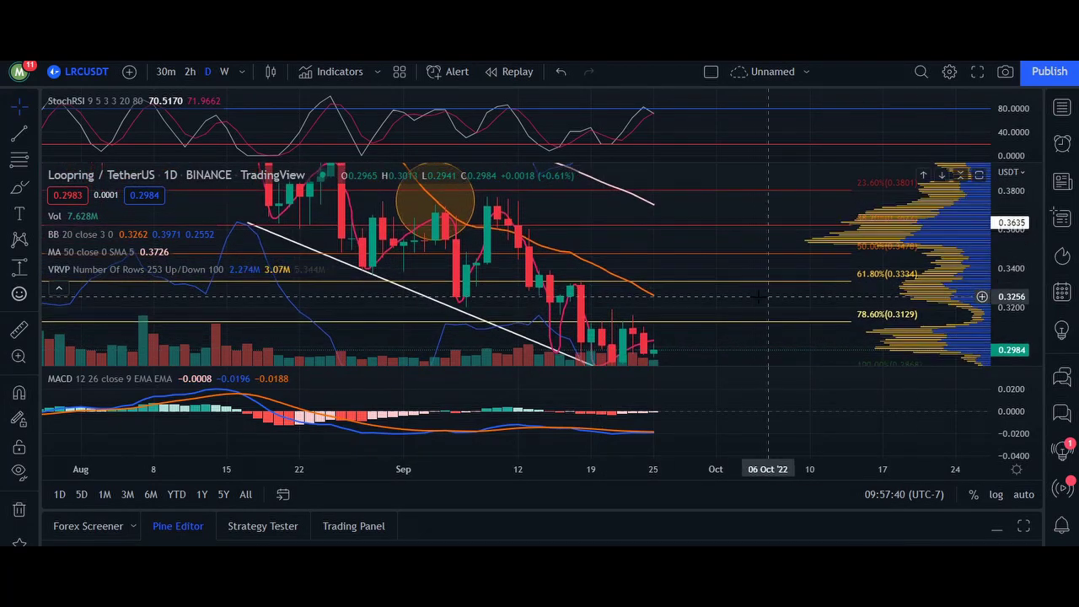
{"action": "scroll", "coordinate": [638, 299], "scroll_direction": "up", "scroll_amount": 3}
{"action": "left_click_drag", "start_coordinate": [631, 300], "coordinate": [620, 228]}
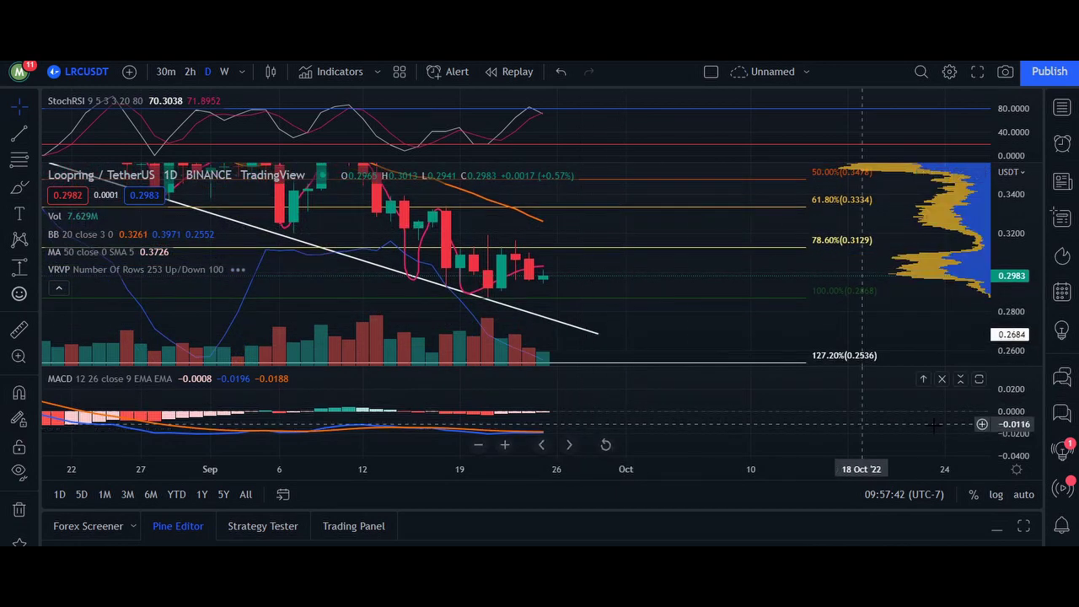
Step: Stretch the MACD price scale and inspect the recent MACD and signal lines, followed by the histogram bars
{"action": "left_click_drag", "start_coordinate": [1011, 450], "coordinate": [1008, 361]}
{"action": "left_click_drag", "start_coordinate": [672, 420], "coordinate": [687, 338]}
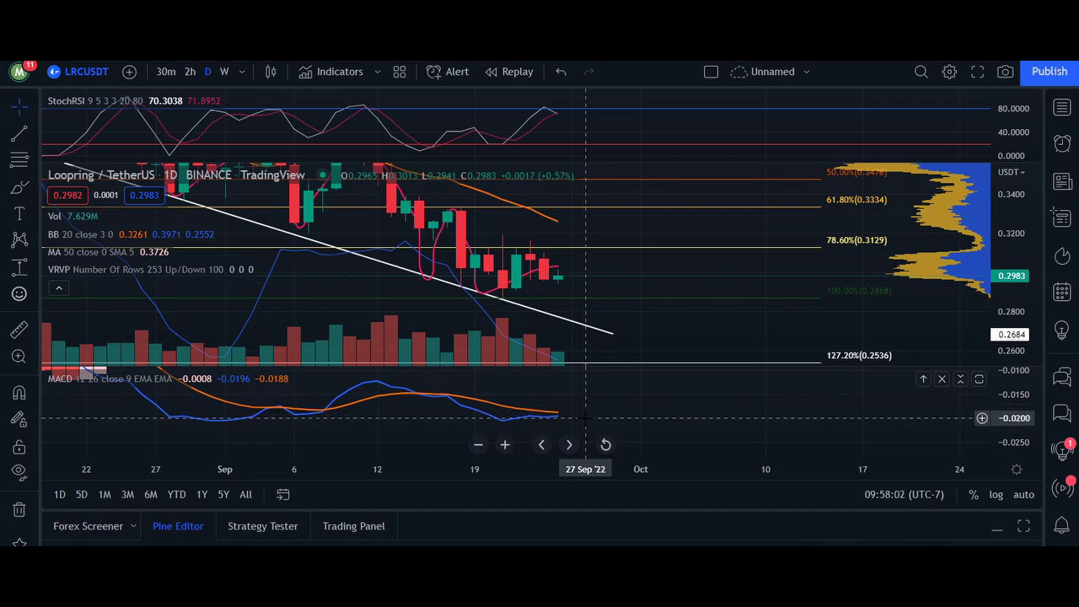
{"action": "left_click_drag", "start_coordinate": [586, 385], "coordinate": [591, 447]}
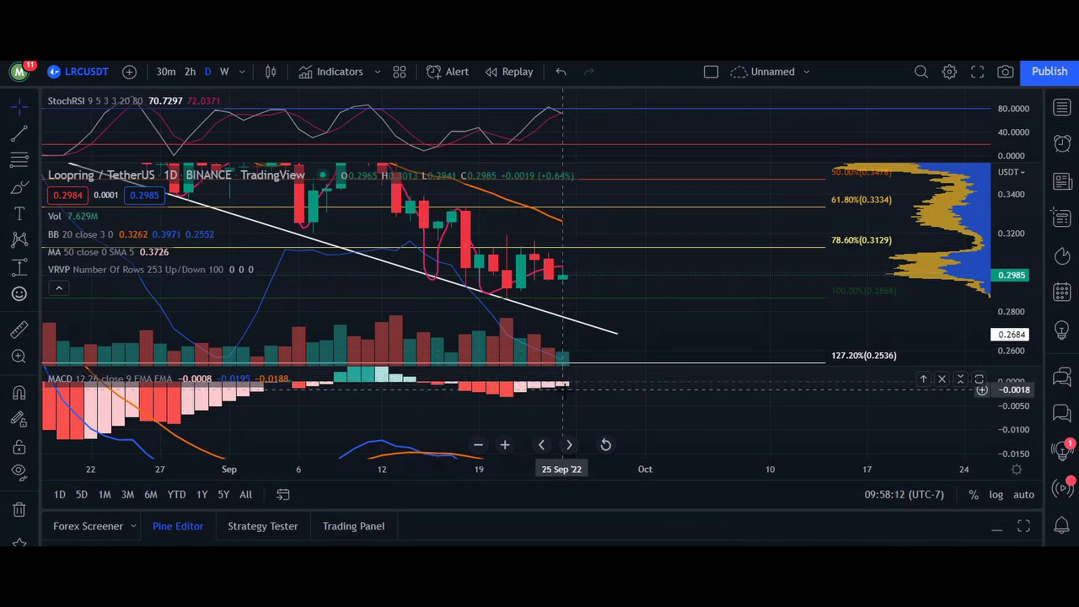
{"action": "left_click_drag", "start_coordinate": [570, 393], "coordinate": [569, 408]}
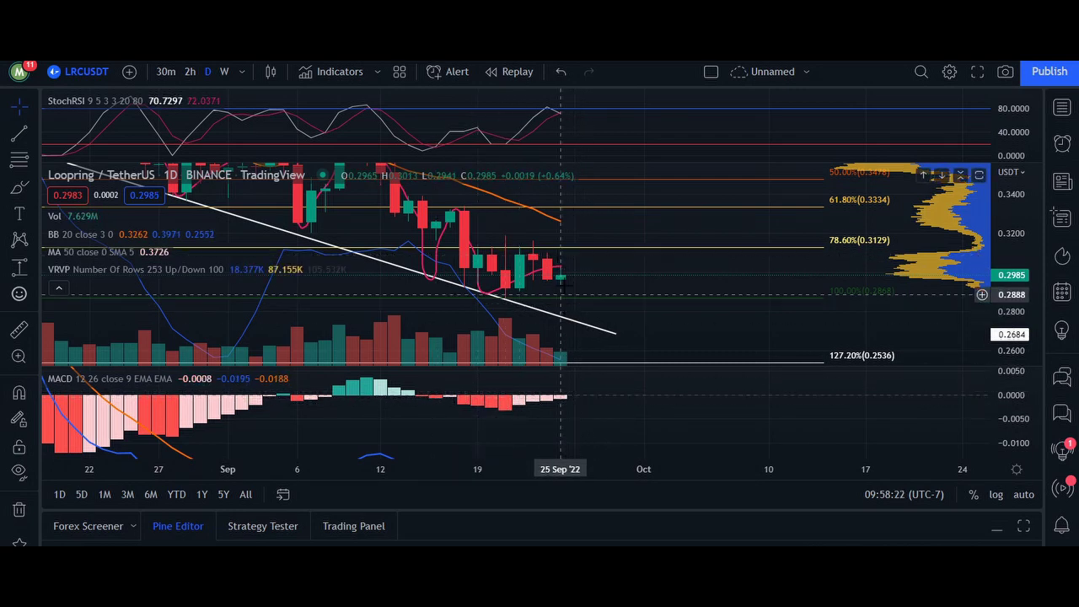
Step: Inspect the latest candles between the 78.60% and 100.00% levels of the Fibonacci retracement
{"action": "left_click", "coordinate": [566, 251]}
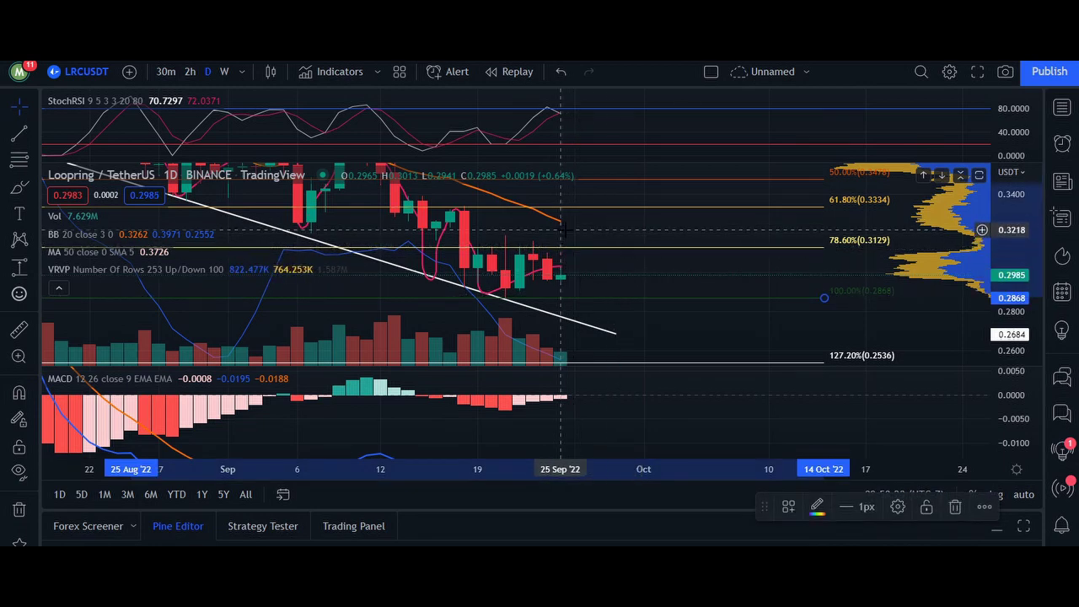
{"action": "left_click", "coordinate": [602, 295]}
{"action": "left_click_drag", "start_coordinate": [603, 289], "coordinate": [603, 298]}
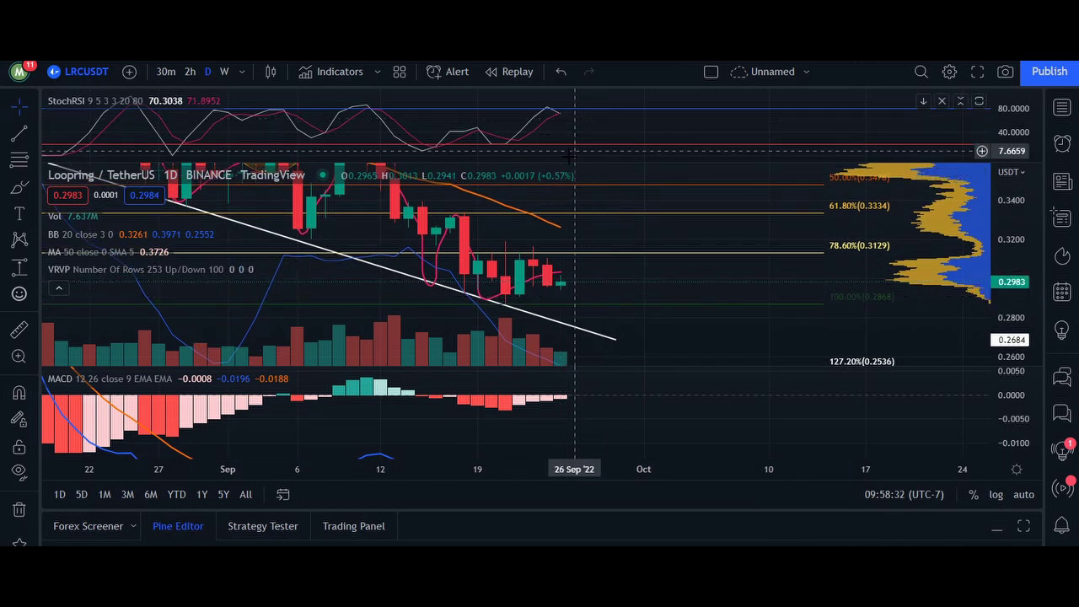
Step: Enlarge the StochRSI pane and stretch its scale around the 80 line to show the latest swing in detail
{"action": "left_click_drag", "start_coordinate": [573, 163], "coordinate": [570, 187]}
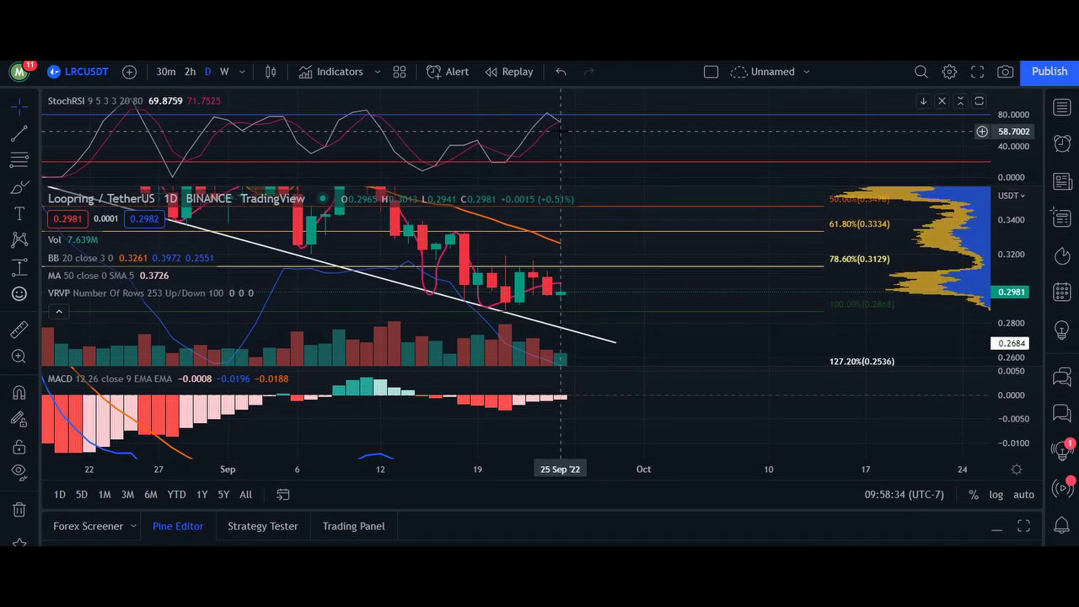
{"action": "left_click_drag", "start_coordinate": [997, 171], "coordinate": [995, 131]}
{"action": "scroll", "coordinate": [651, 142], "scroll_direction": "up", "scroll_amount": 2}
{"action": "left_click_drag", "start_coordinate": [491, 130], "coordinate": [558, 161]}
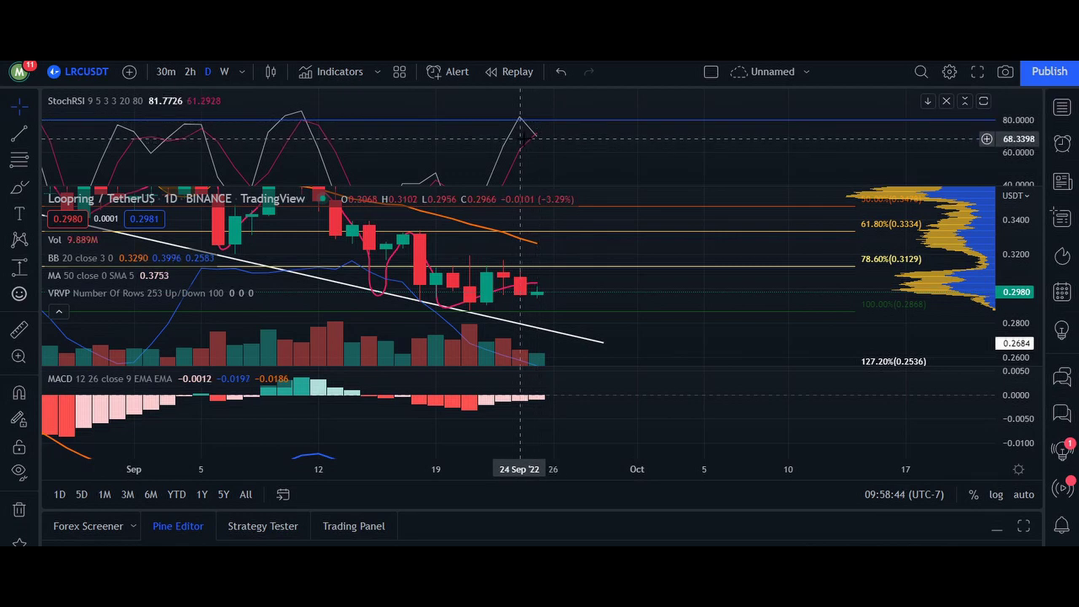
Step: Examine the 100.00% Fibonacci level at recent lows and compare it with price history back to mid-2021
{"action": "left_click", "coordinate": [522, 275]}
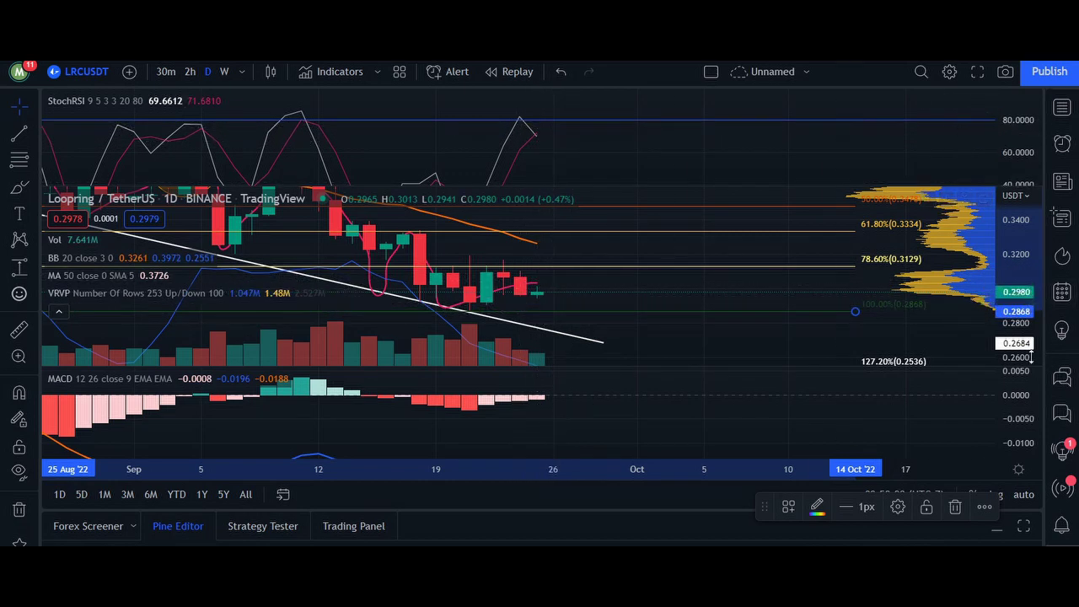
{"action": "left_click_drag", "start_coordinate": [1019, 277], "coordinate": [1020, 297]}
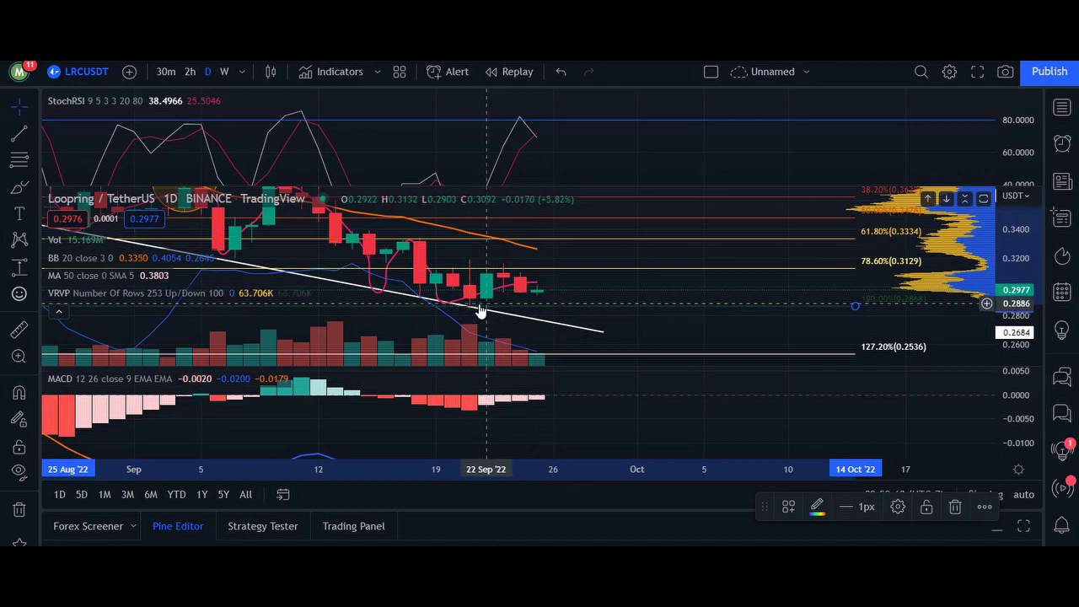
{"action": "scroll", "coordinate": [486, 312], "scroll_direction": "down", "scroll_amount": 5}
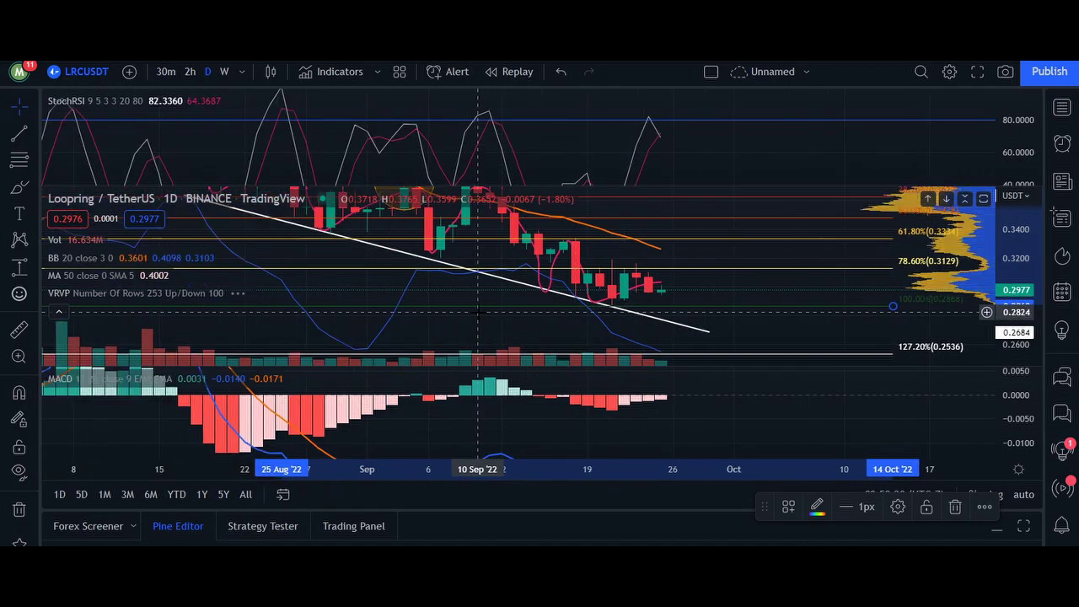
{"action": "scroll", "coordinate": [477, 314], "scroll_direction": "down", "scroll_amount": 6}
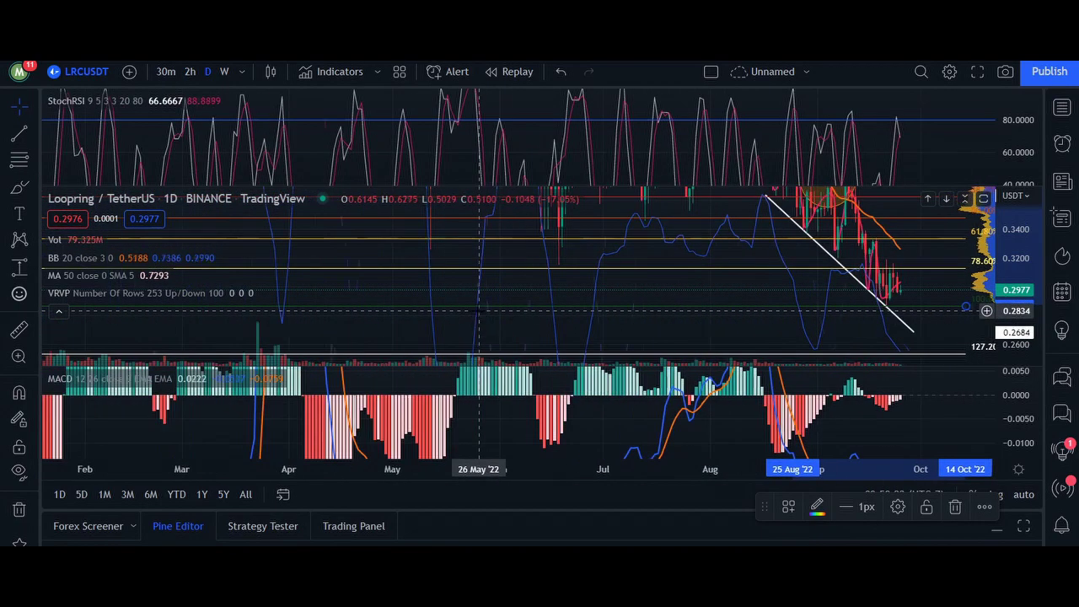
{"action": "scroll", "coordinate": [472, 321], "scroll_direction": "down", "scroll_amount": 6}
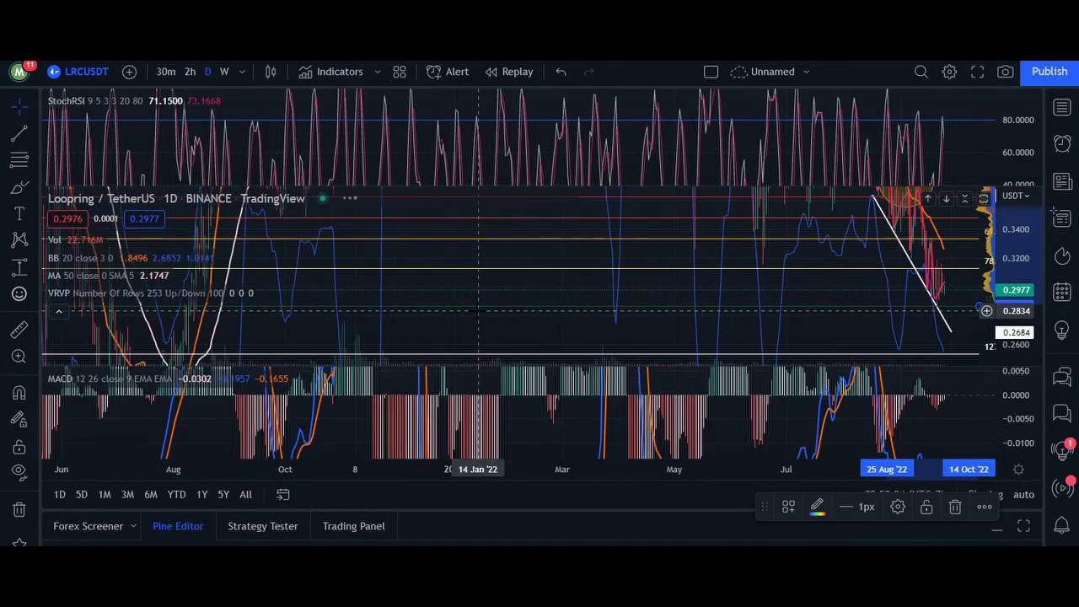
{"action": "left_click_drag", "start_coordinate": [362, 328], "coordinate": [385, 323]}
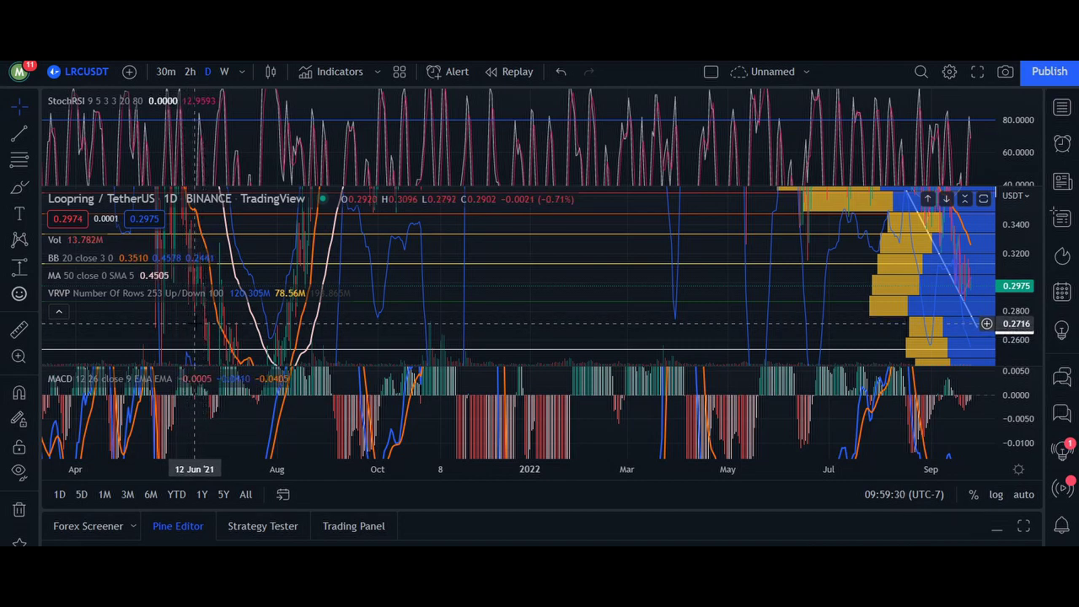
{"action": "scroll", "coordinate": [829, 325], "scroll_direction": "up", "scroll_amount": 10}
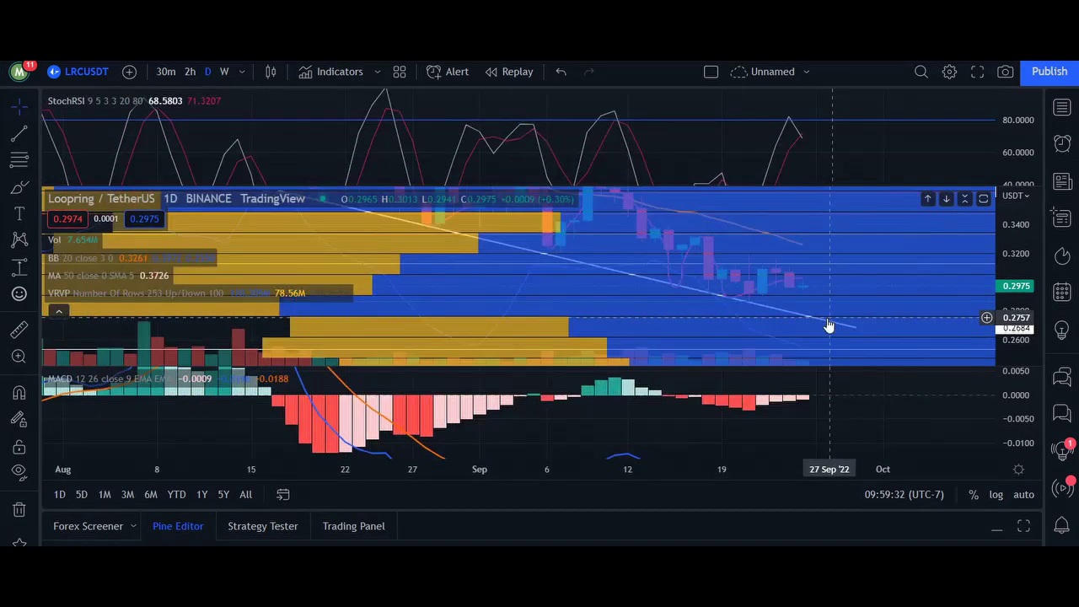